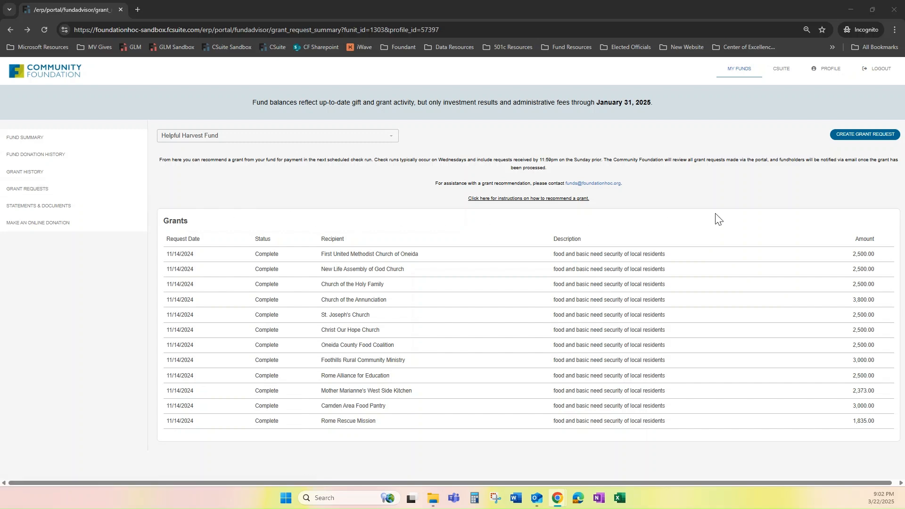
- Start a new grant request from the Helpful Harvest Fund summary
click(876, 137)
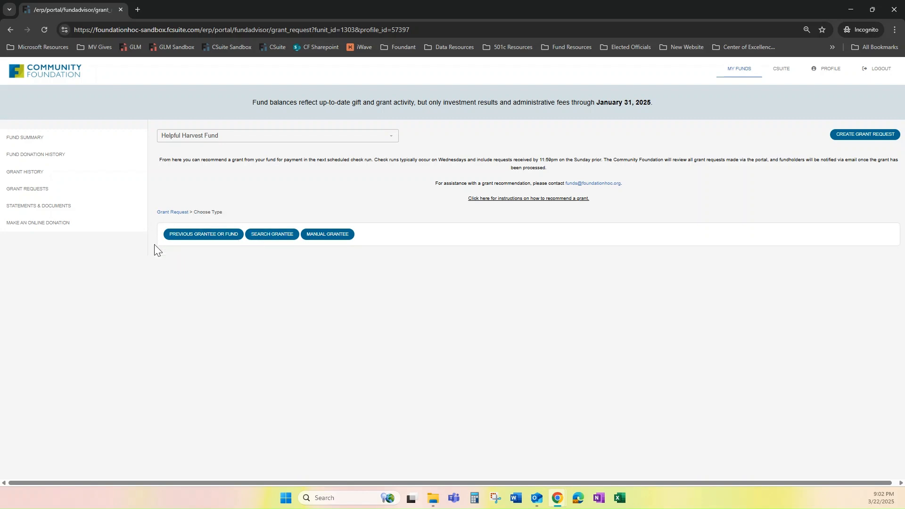
- Pick a previous grantee, browsing the past-grantee and other-fund lists without selecting
click(203, 238)
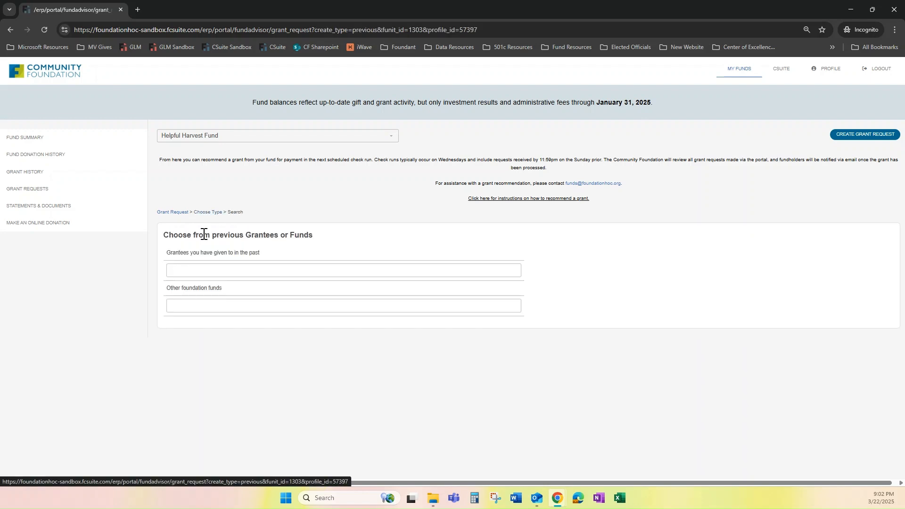
click(206, 271)
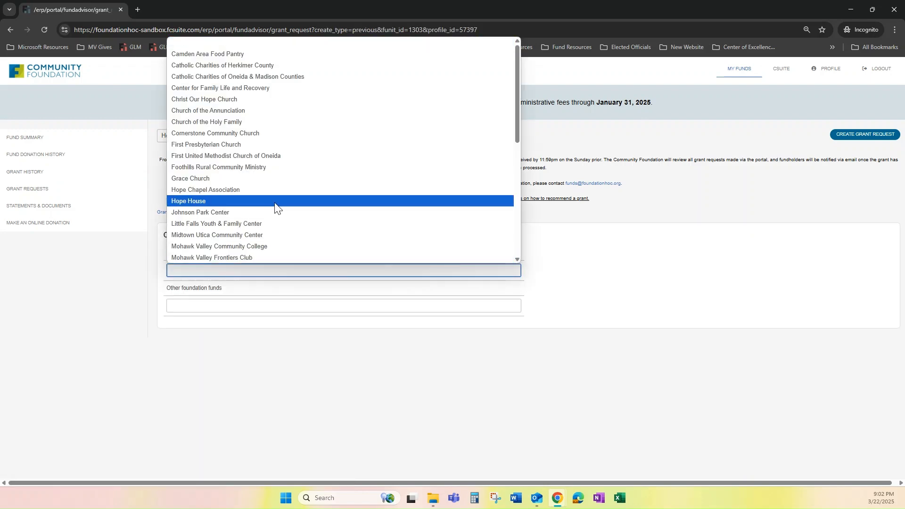
scroll(277, 210, down, 5)
scroll(276, 214, up, 5)
click(247, 369)
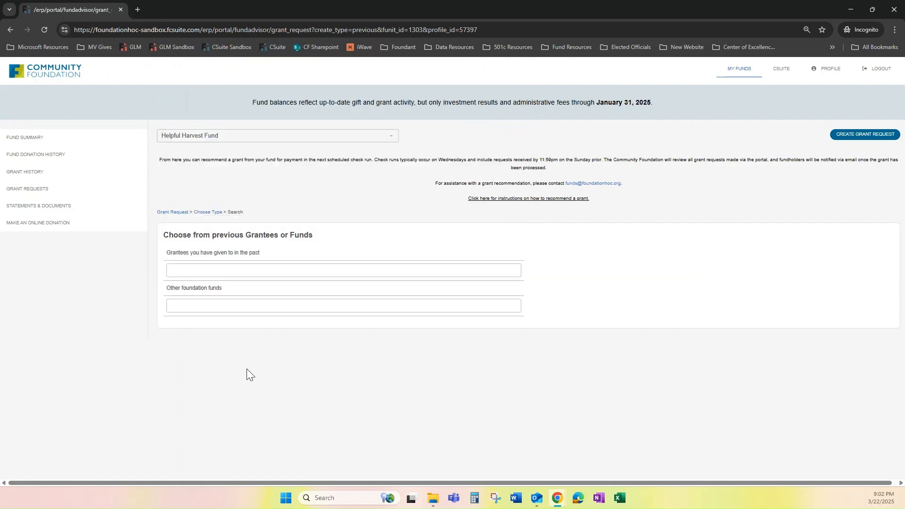
click(218, 307)
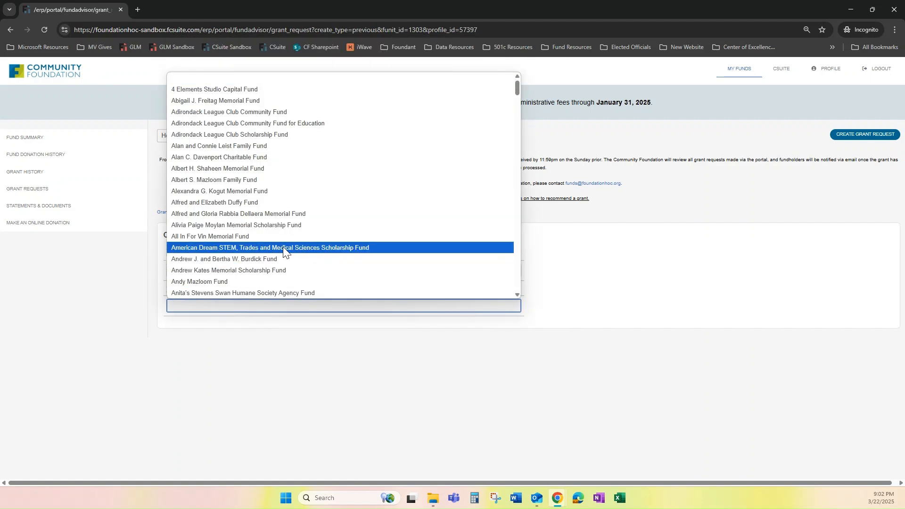
scroll(283, 247, down, 10)
scroll(283, 254, down, 5)
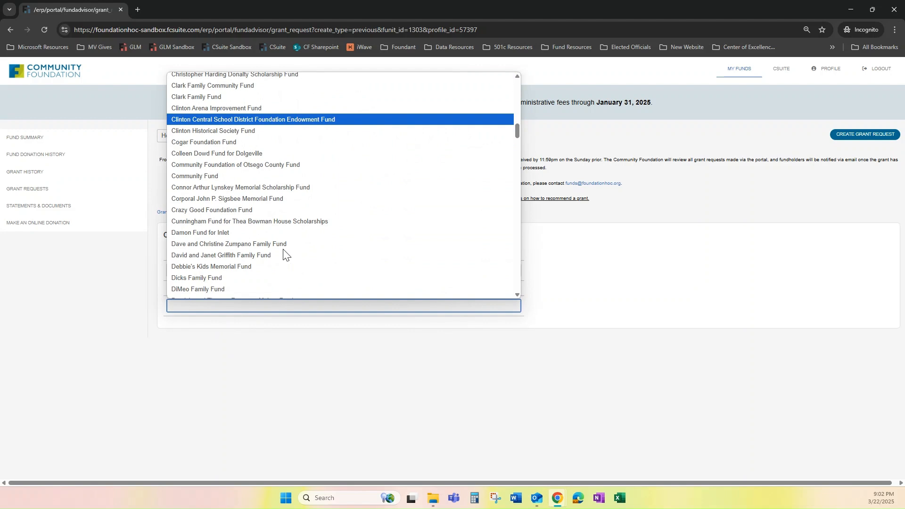
click(253, 328)
- Select Hope House from the past grantees list
click(239, 272)
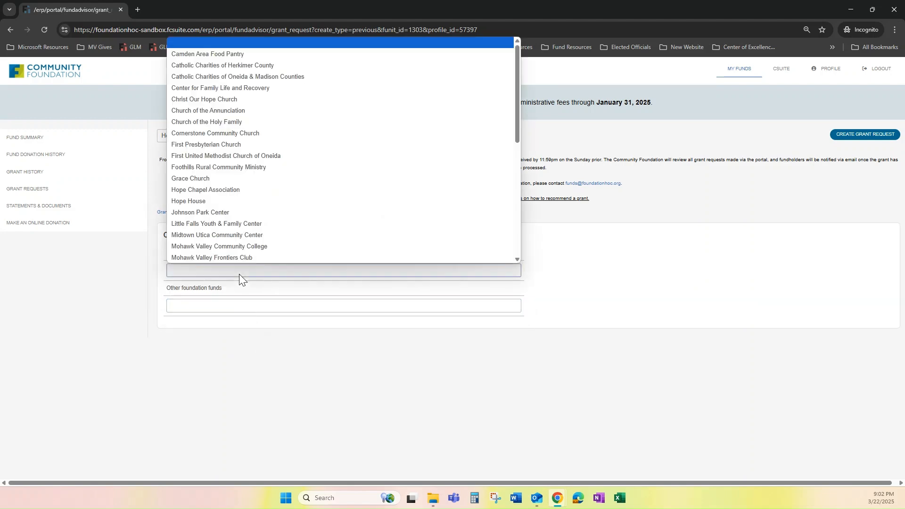
click(215, 200)
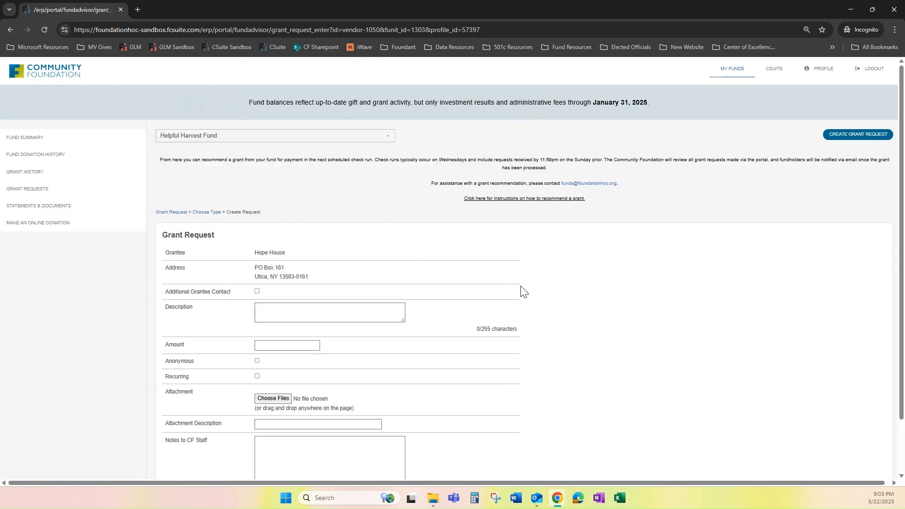
scroll(523, 294, down, 2)
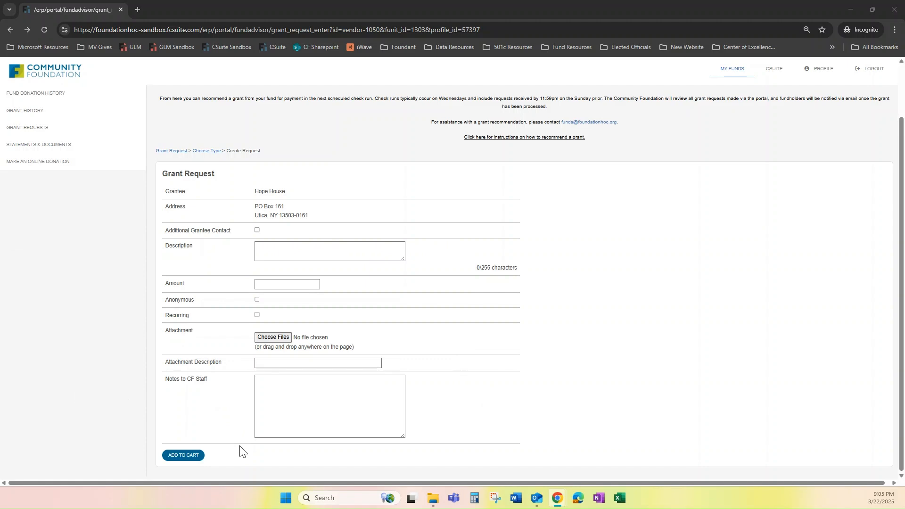
scroll(627, 396, up, 2)
- Start a new request and search grantees for 'Arc Herkimer'
click(845, 135)
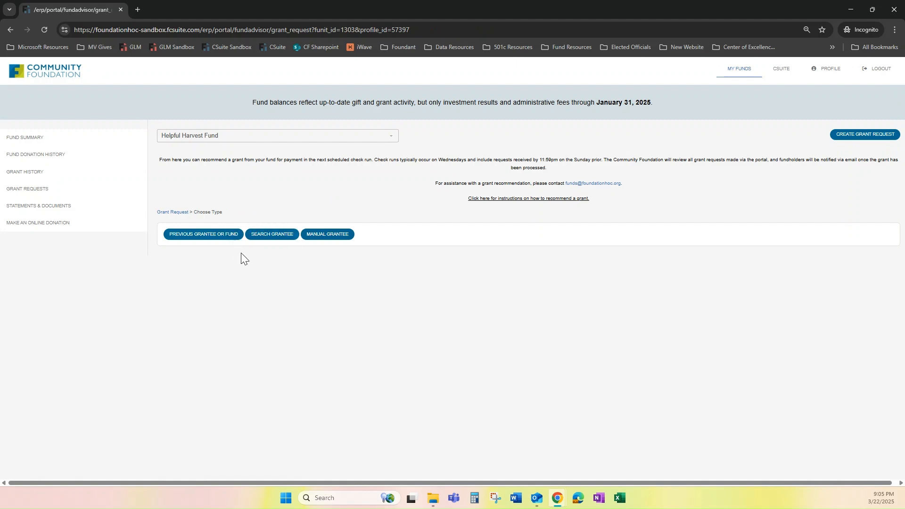
click(275, 238)
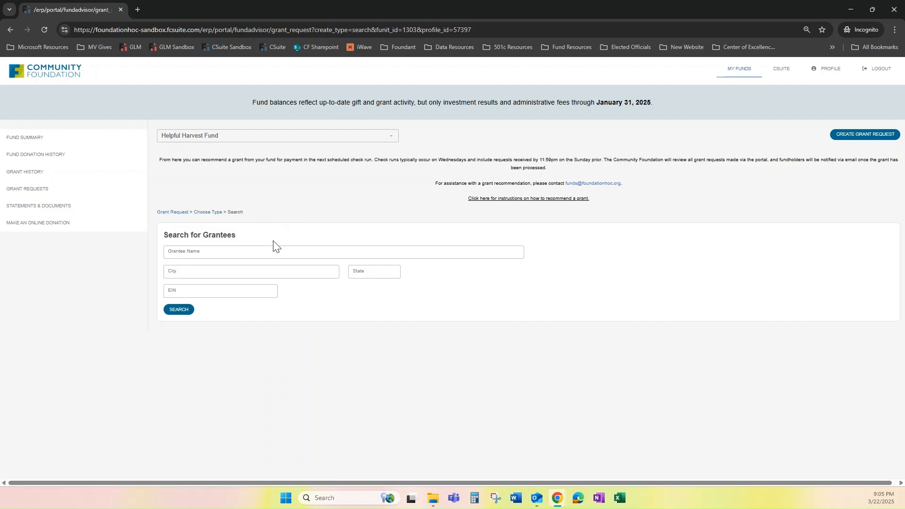
click(269, 252)
text(Arc Herkimer)
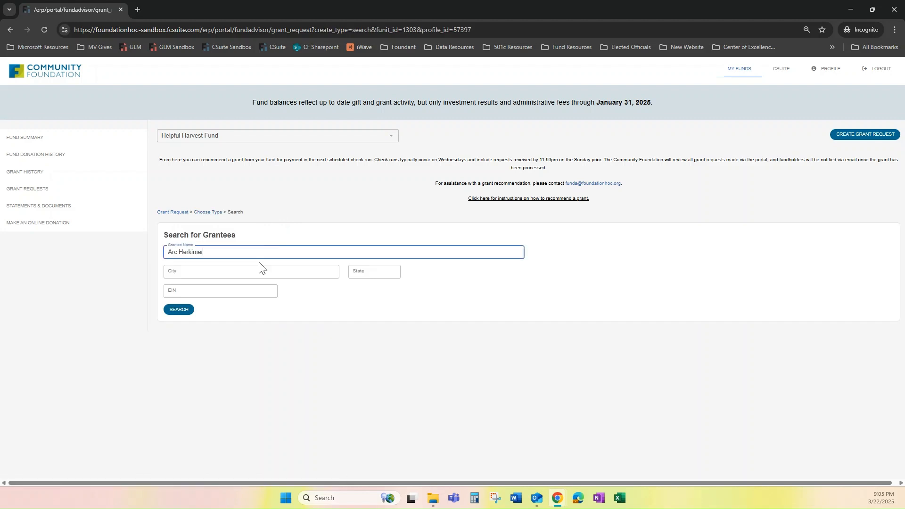
click(188, 312)
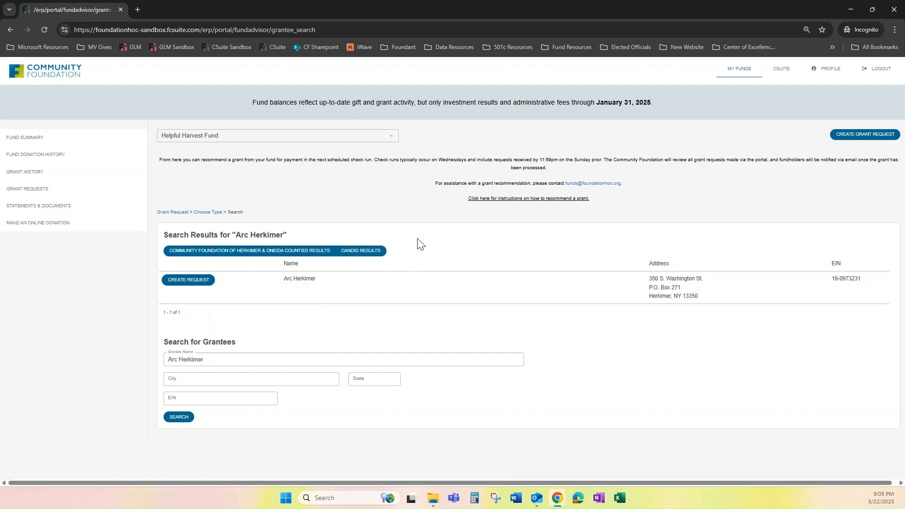
- Review the Candid results for Arc Herkimer, then restart the grant request
click(365, 257)
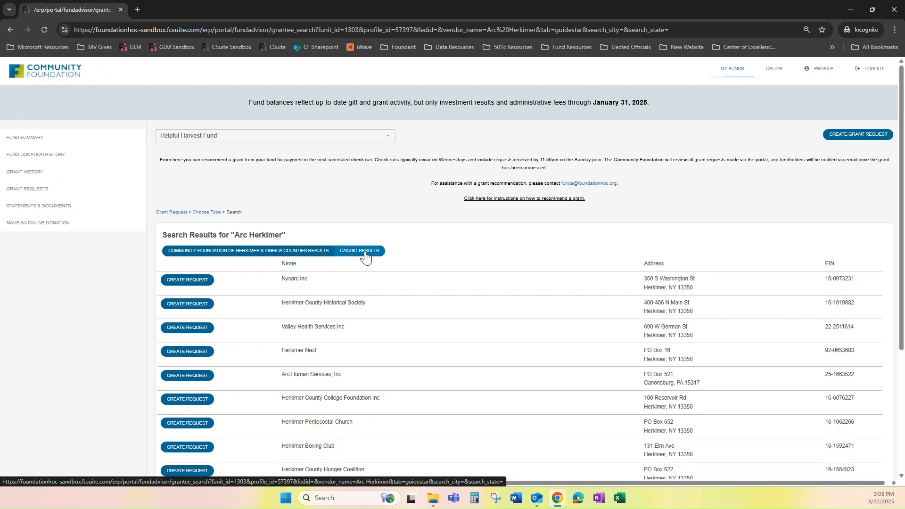
scroll(465, 293, down, 3)
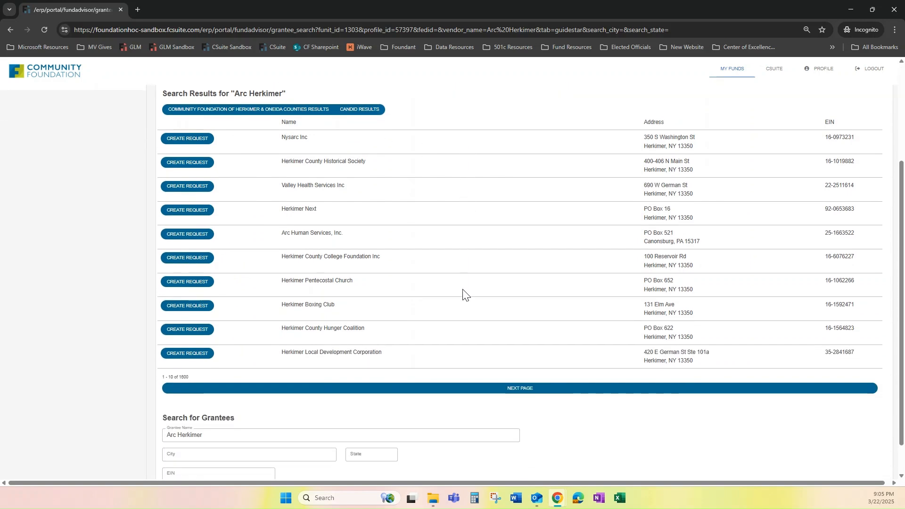
scroll(464, 293, down, 1)
scroll(464, 293, up, 4)
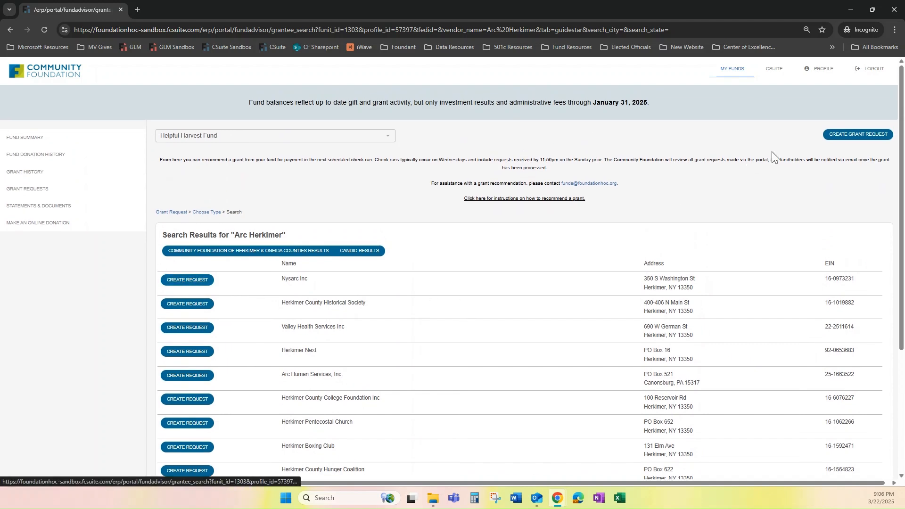
click(844, 139)
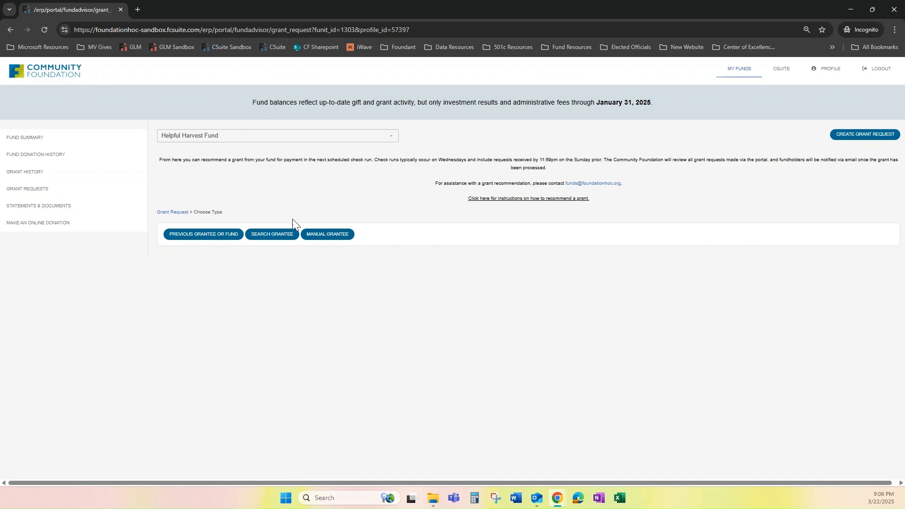
- Enter a manual grantee's name, street address, city, state and zipcode
click(329, 234)
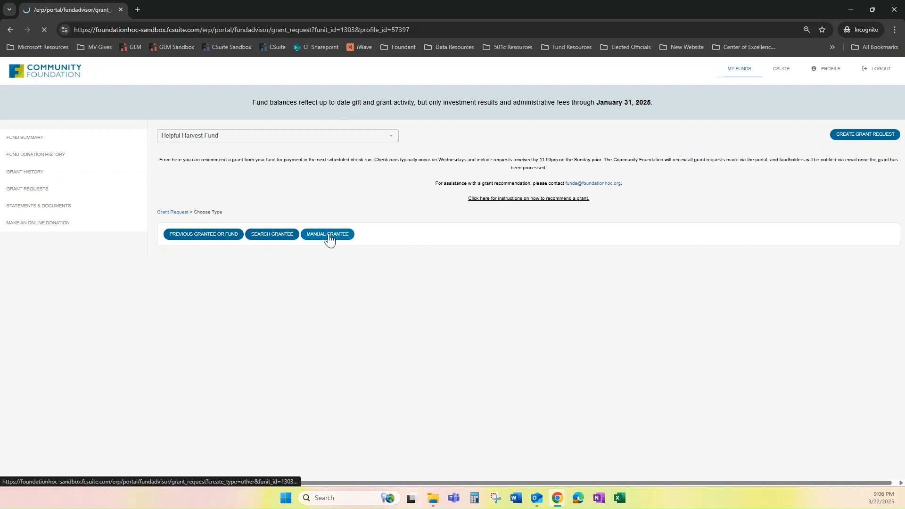
click(317, 253)
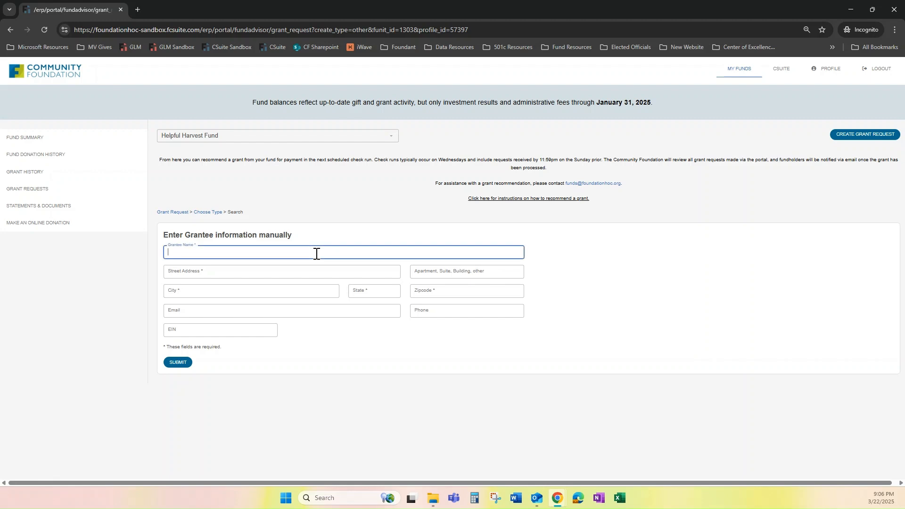
text(Thea Bowman)
key(Tab)
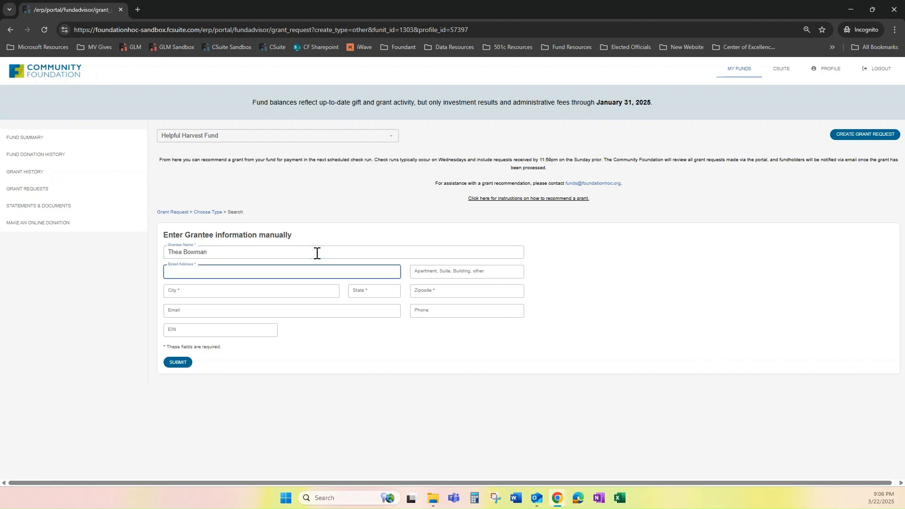
text(1234 Main St)
key(Tab)
key(Tab)
text(Utica)
key(Tab)
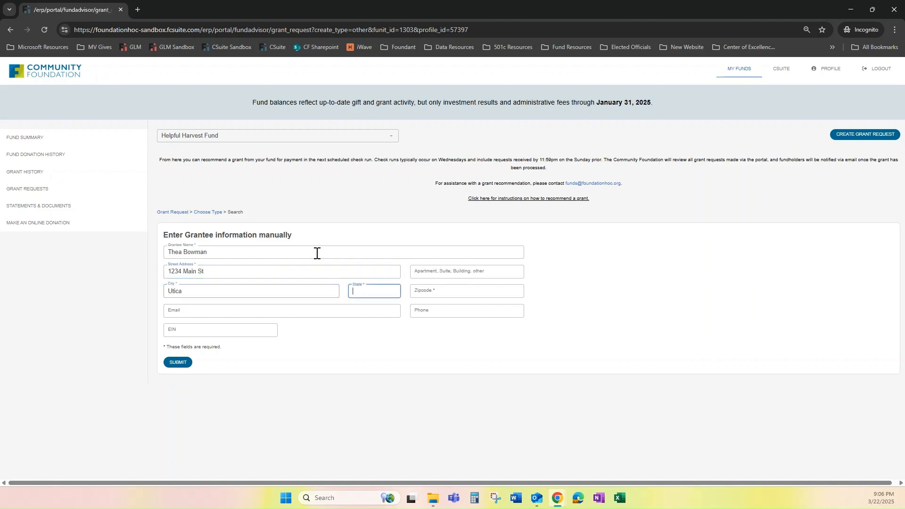
text(NY)
key(Tab)
text(13502)
key(Tab)
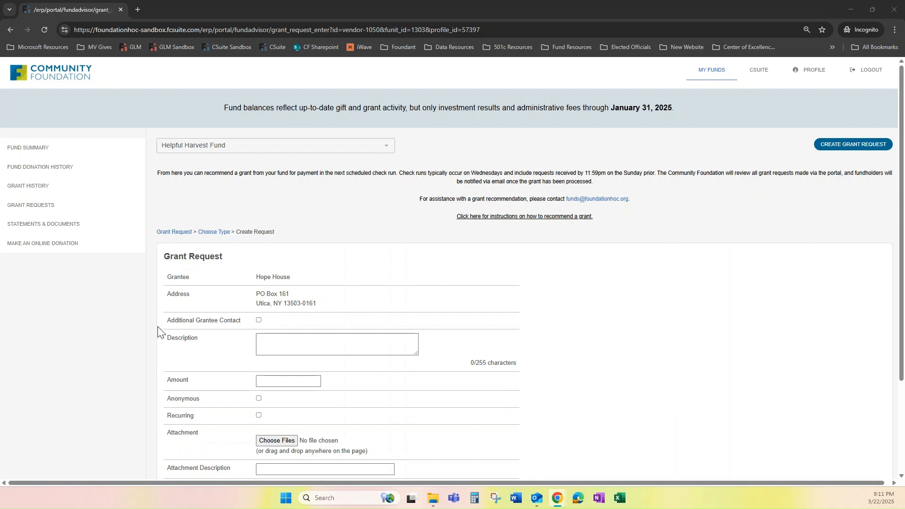
- Check and then clear the Additional Grantee Contact option
click(259, 321)
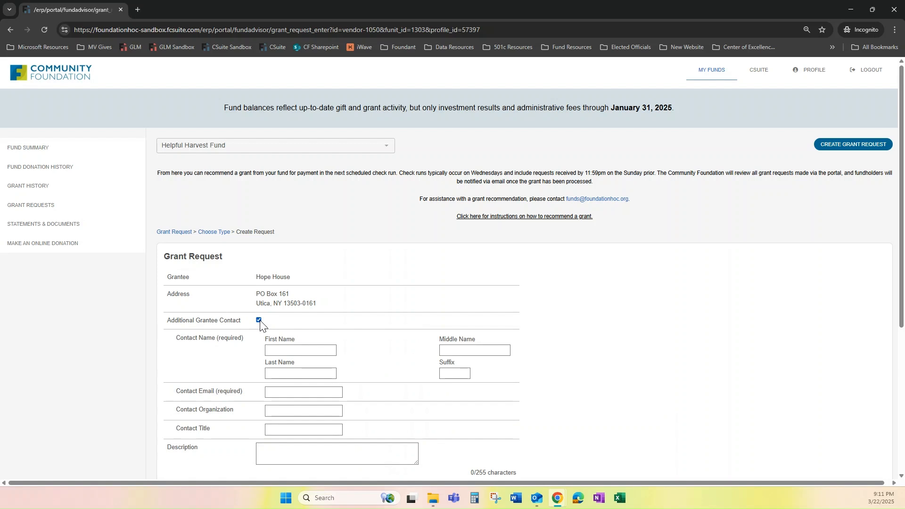
scroll(259, 325, down, 2)
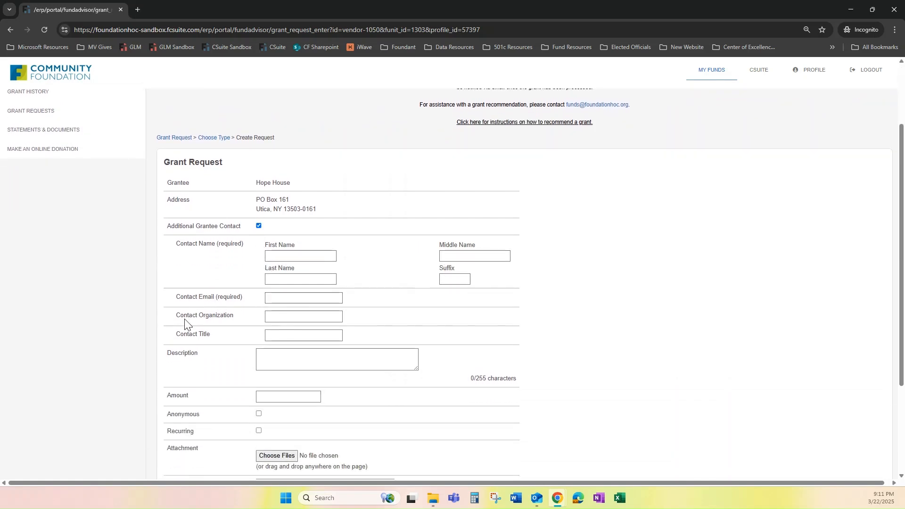
click(259, 226)
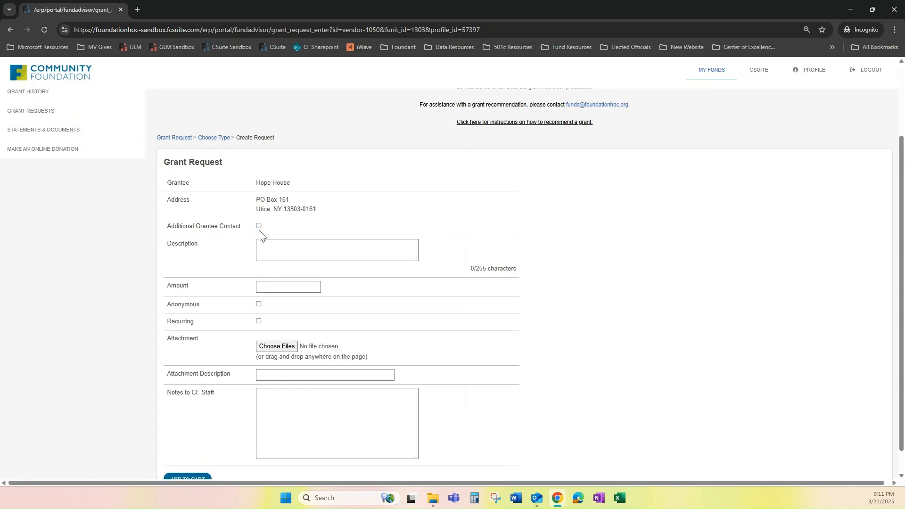
- Enter description 'general support', amount 100, and toggle the Anonymous option
click(278, 254)
text(general support)
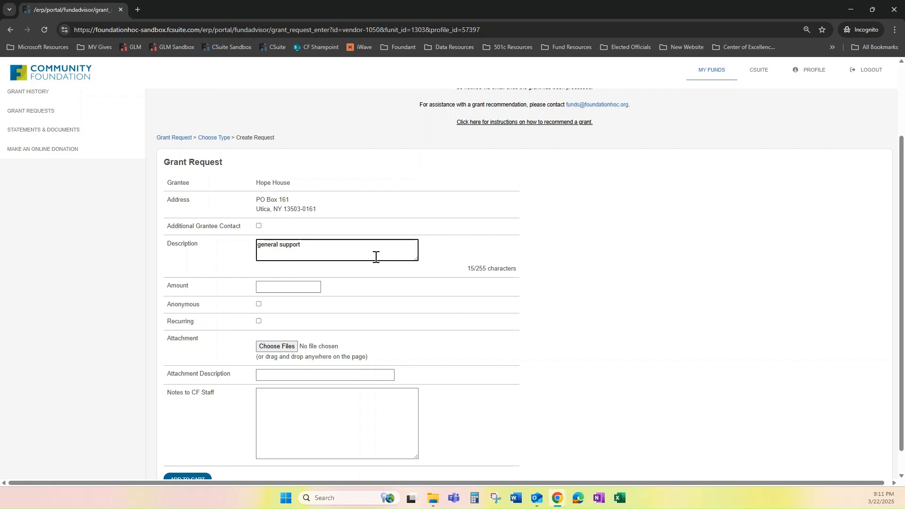
scroll(329, 261, down, 1)
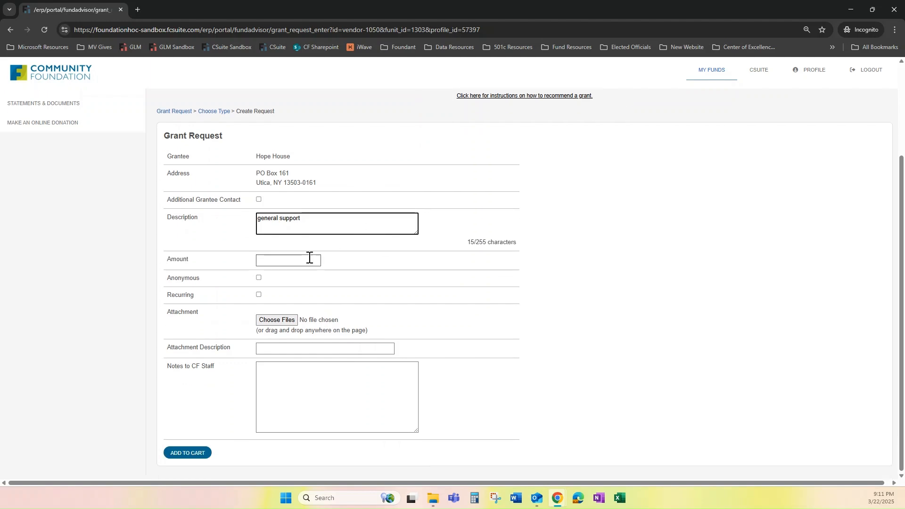
click(284, 259)
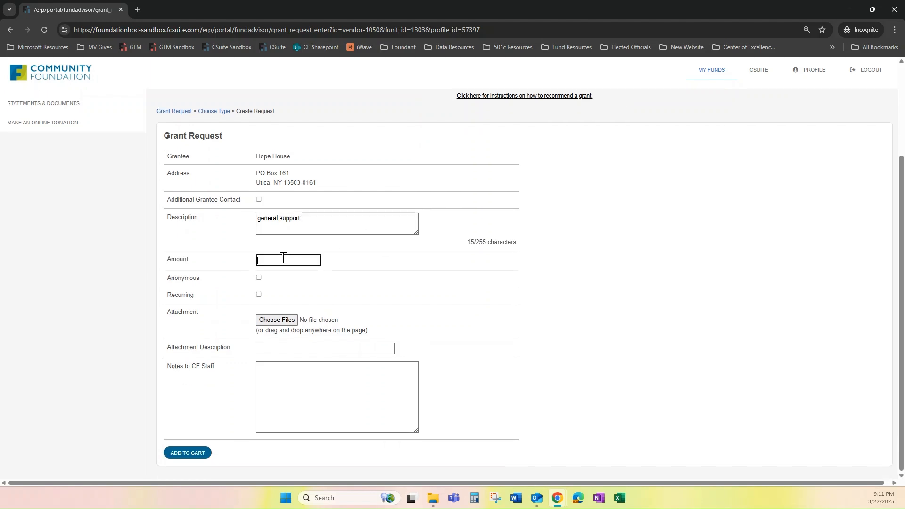
text(100)
click(259, 278)
click(258, 295)
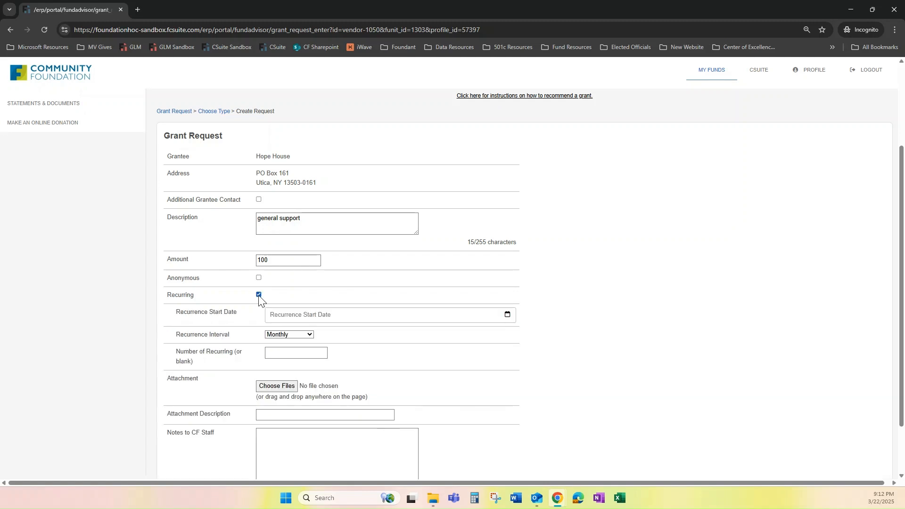
scroll(259, 300, down, 1)
click(292, 267)
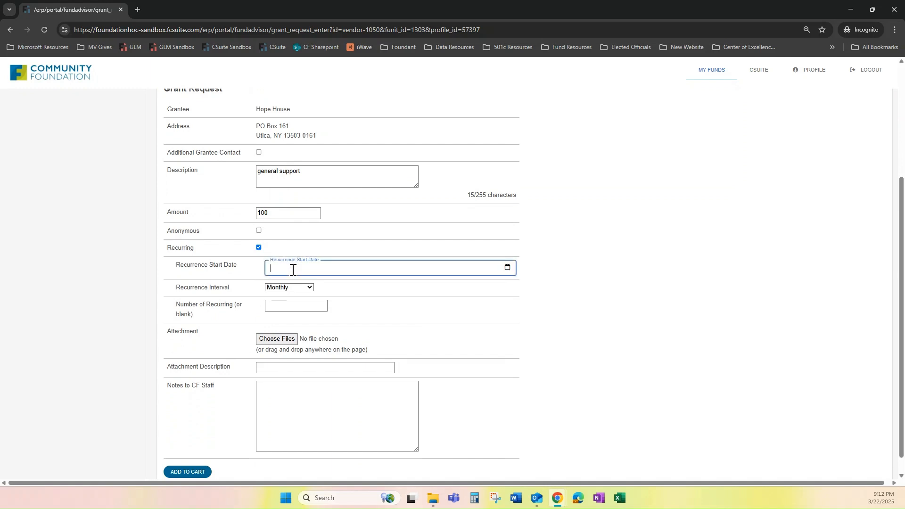
click(506, 268)
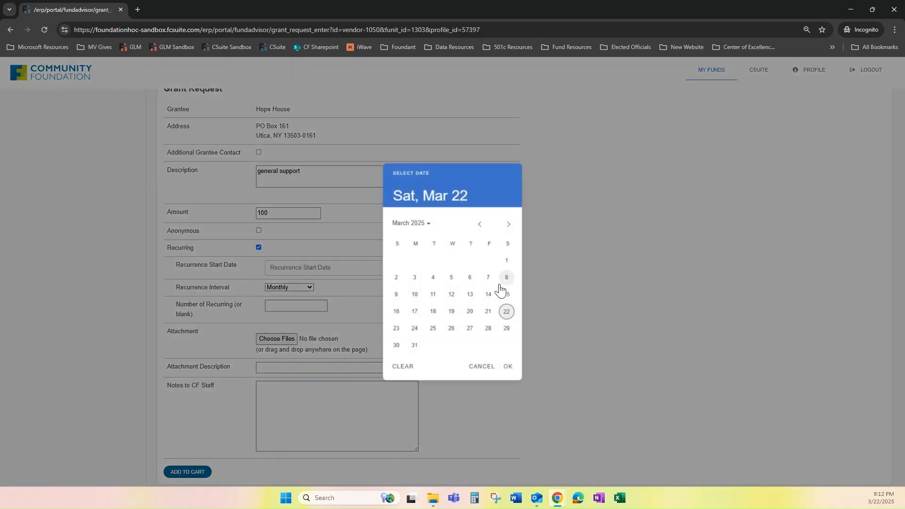
click(507, 225)
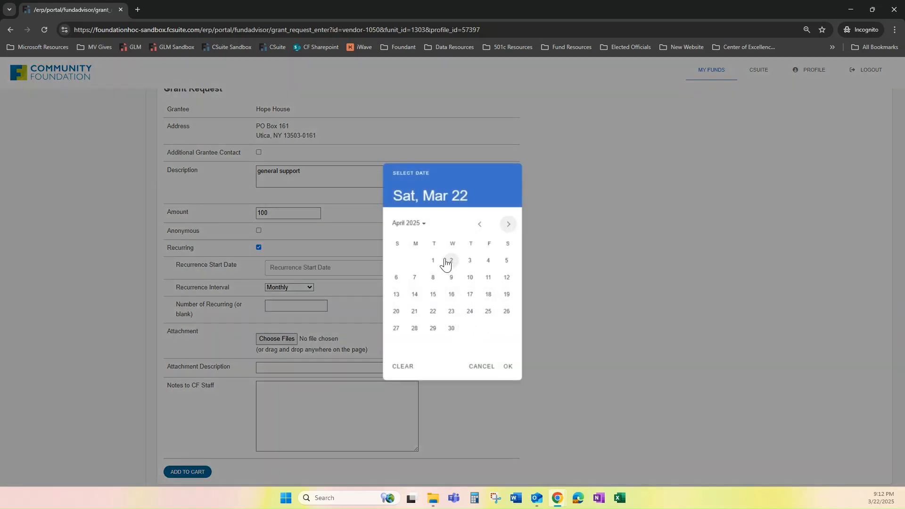
click(435, 261)
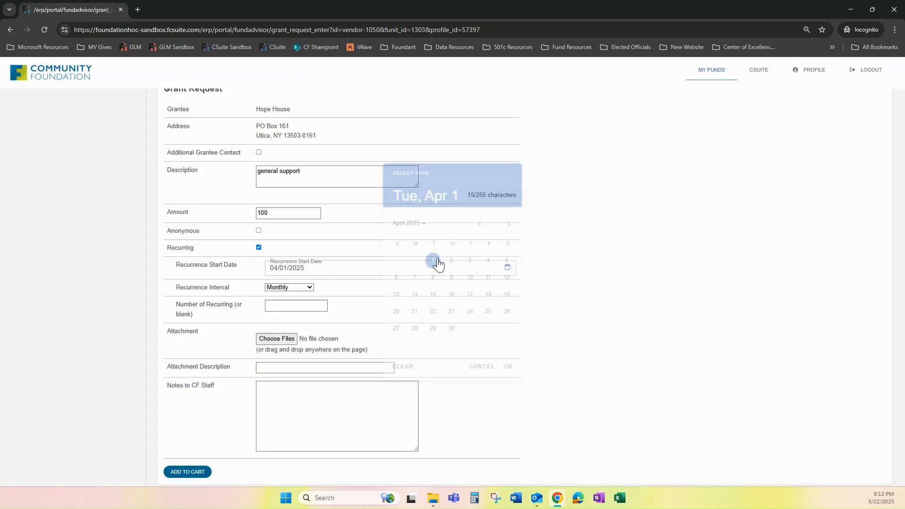
click(311, 289)
click(295, 308)
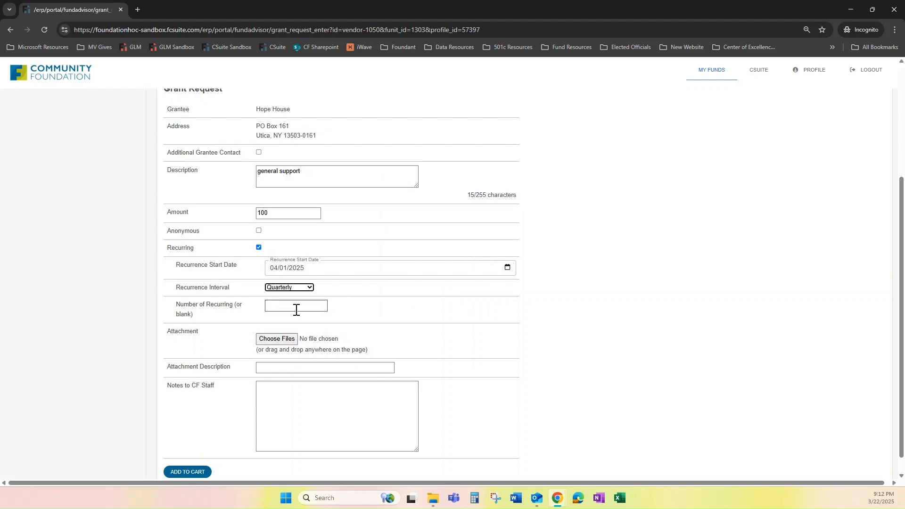
click(300, 306)
click(259, 248)
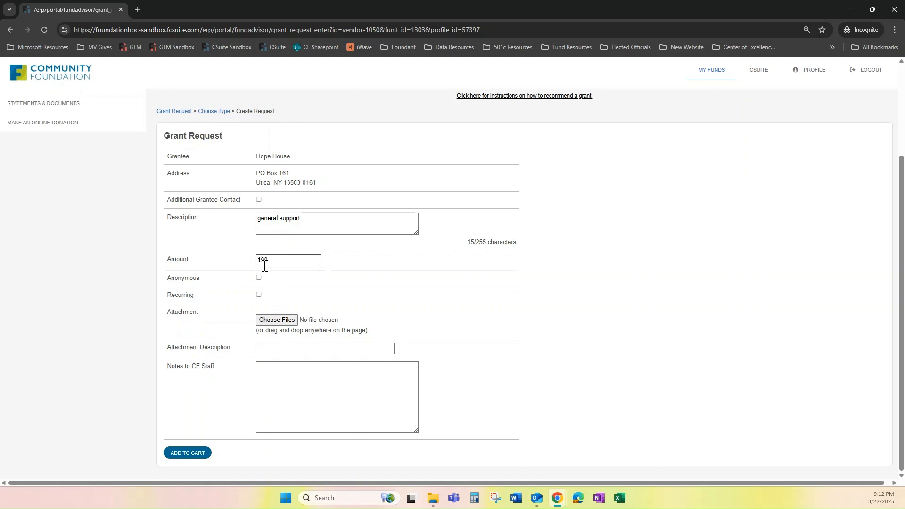
- Attach Email.png with the attachment description 'Email'
click(276, 320)
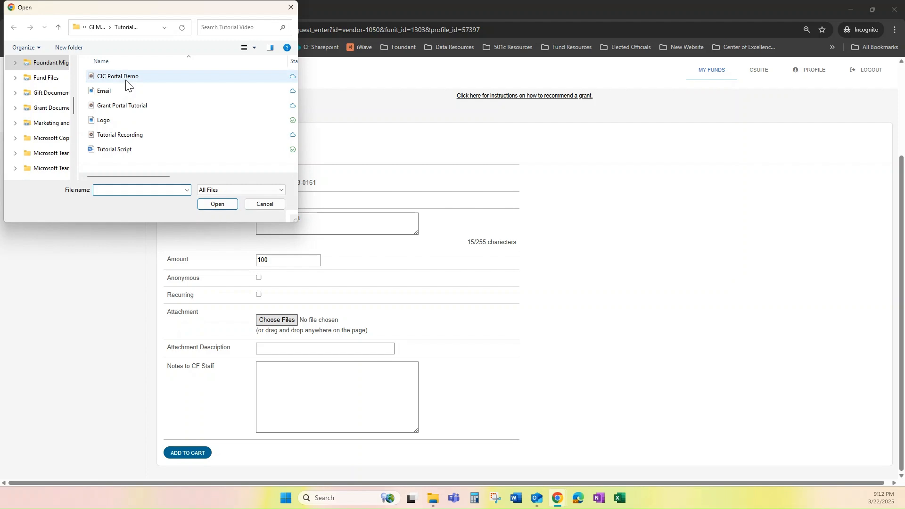
double_click(125, 91)
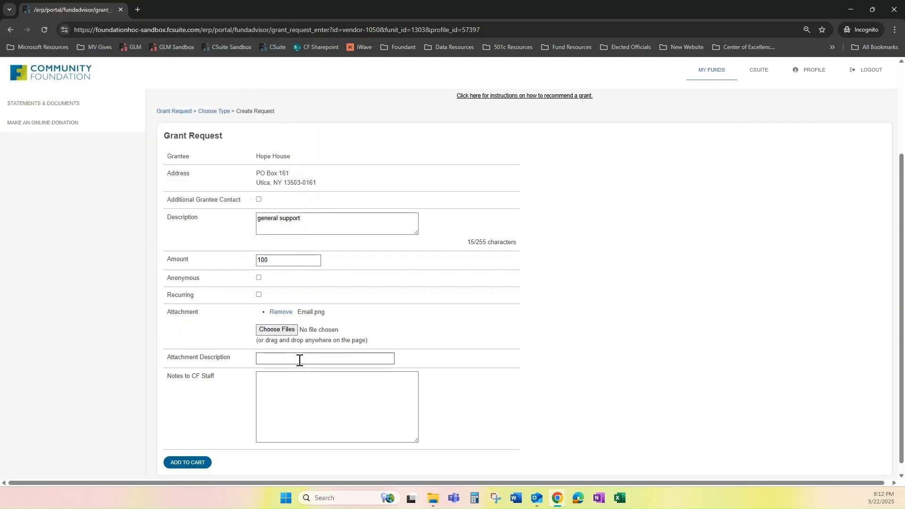
click(298, 360)
text(Email)
- Add an 'in honor of' staff note naming the honoree and add the request to the cart
key(Tab)
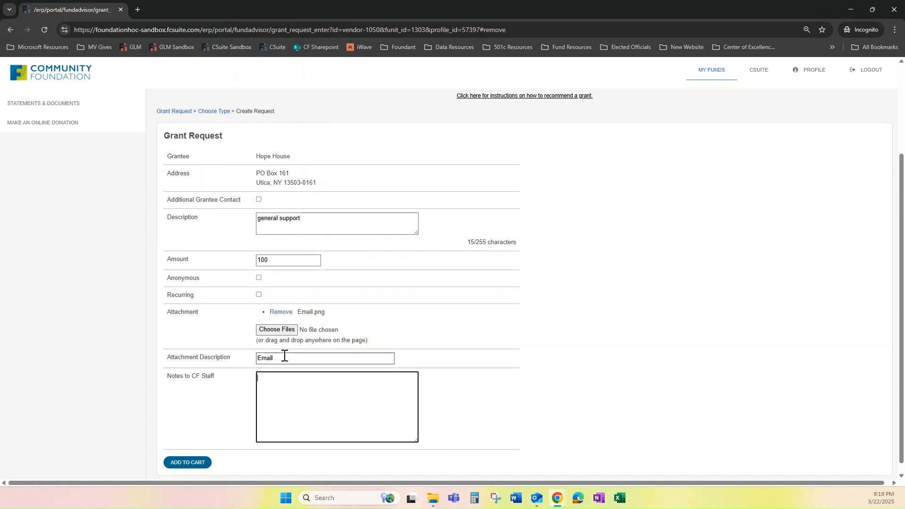
text(in honor of Mary Smth)
key(BackSpace)
text(ith)
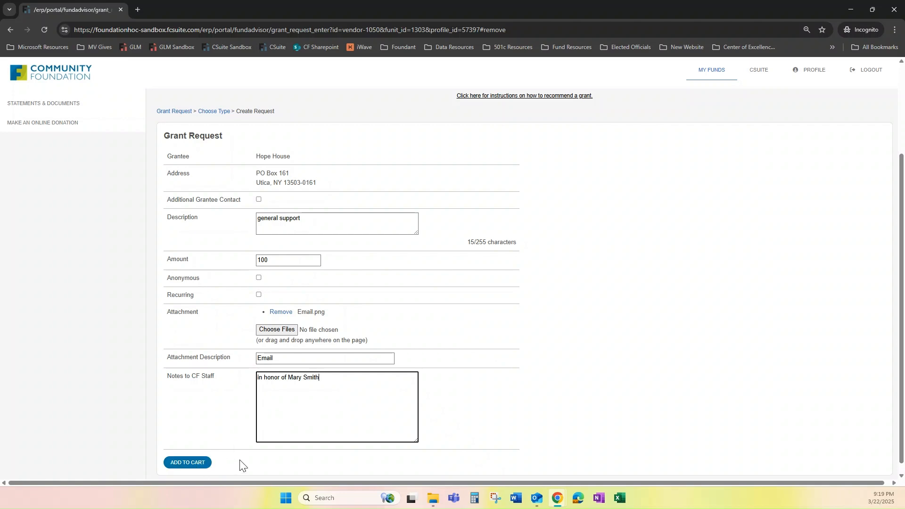
click(190, 463)
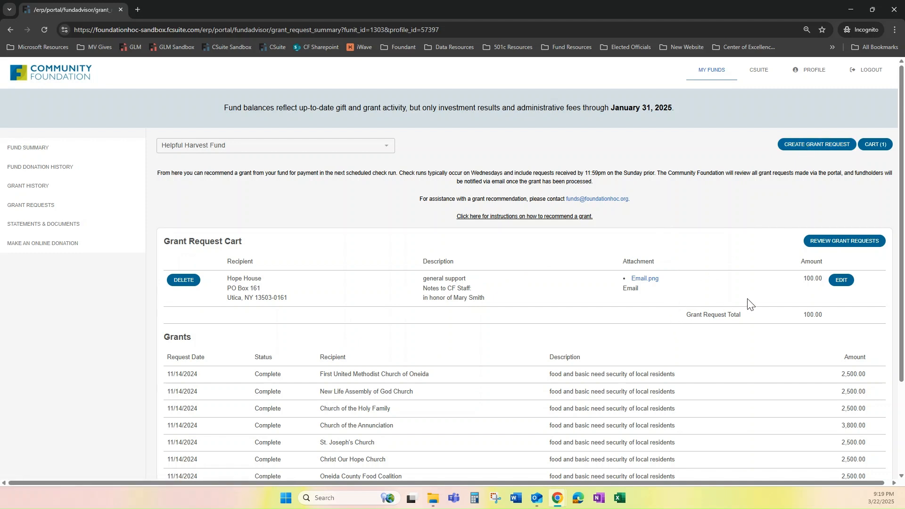
- Review the cart and submit the $100 Hope House grant request
click(850, 243)
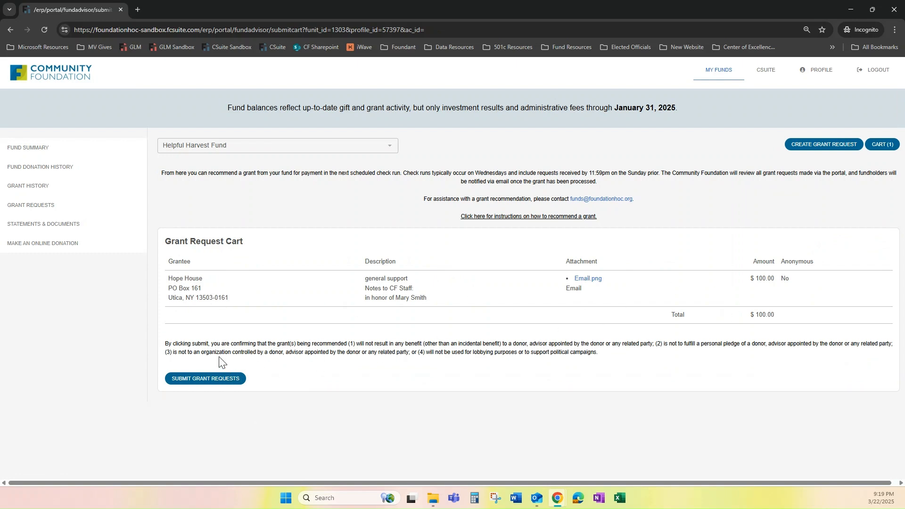
click(206, 379)
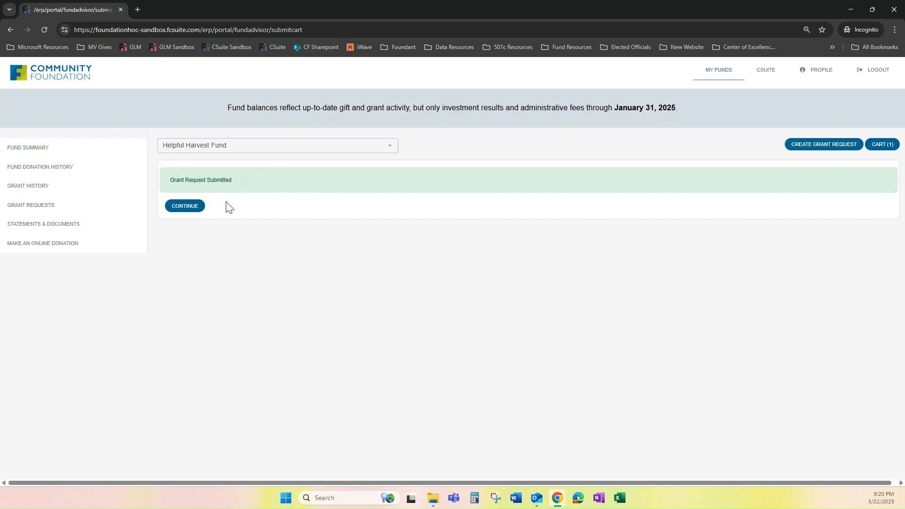
- Continue from the confirmation to the Grants list showing the Hope House request
click(190, 208)
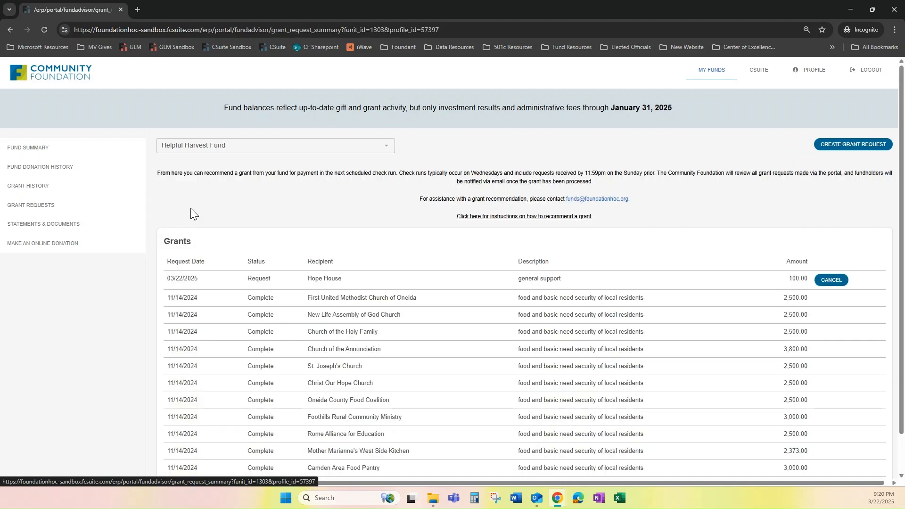